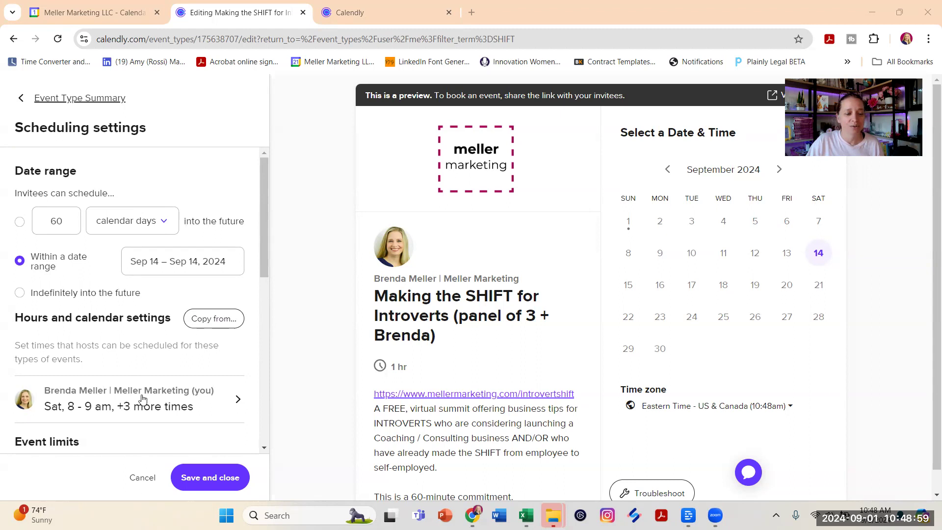
- Open the host's available hours in the panel event's scheduling settings and review the Saturday time intervals
{"action": "left_click", "coordinate": [139, 398]}
{"action": "scroll", "coordinate": [219, 371], "scroll_direction": "down", "scroll_amount": 8}
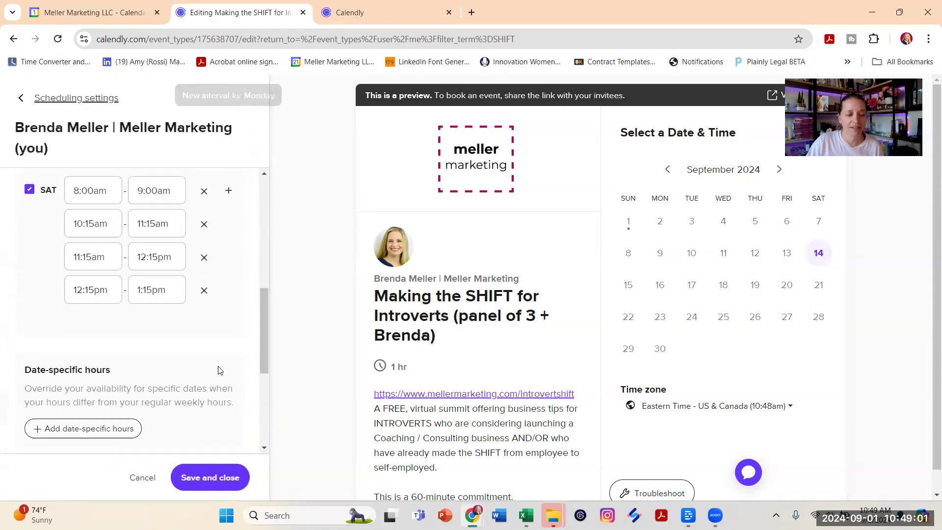
{"action": "scroll", "coordinate": [221, 370], "scroll_direction": "up", "scroll_amount": 2}
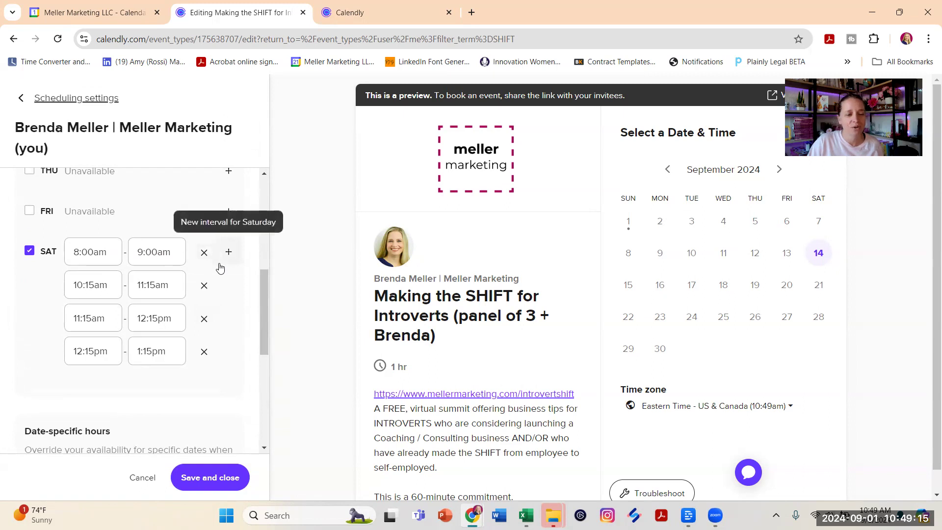
{"action": "scroll", "coordinate": [220, 266], "scroll_direction": "down", "scroll_amount": 3}
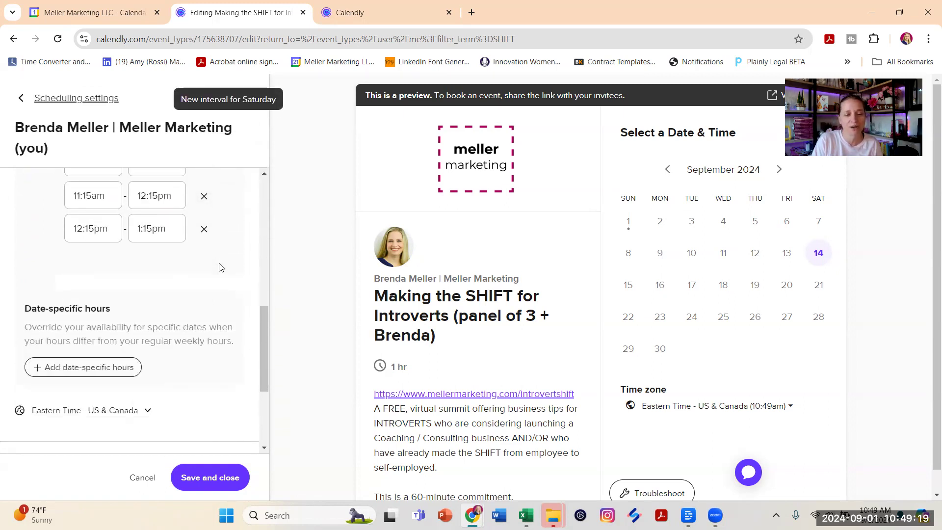
- Open the "Making the SHIFT for Introverts (solo talk)" event type for editing and return to the panel event's availability settings
{"action": "left_click", "coordinate": [364, 14]}
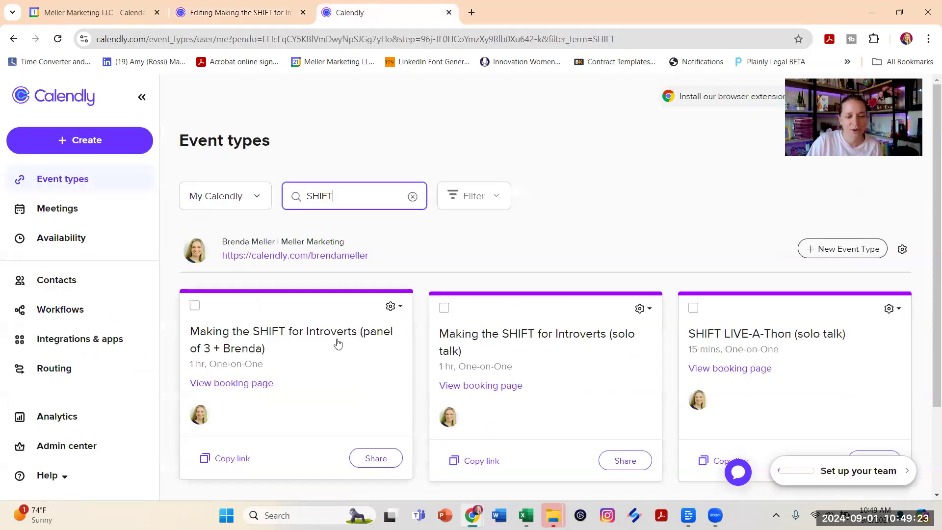
{"action": "left_click", "coordinate": [555, 334]}
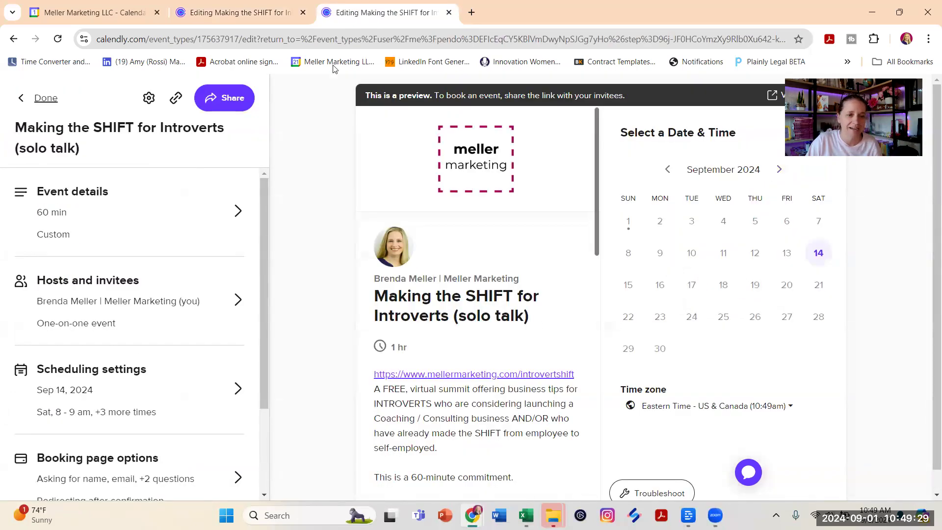
{"action": "left_click", "coordinate": [254, 12]}
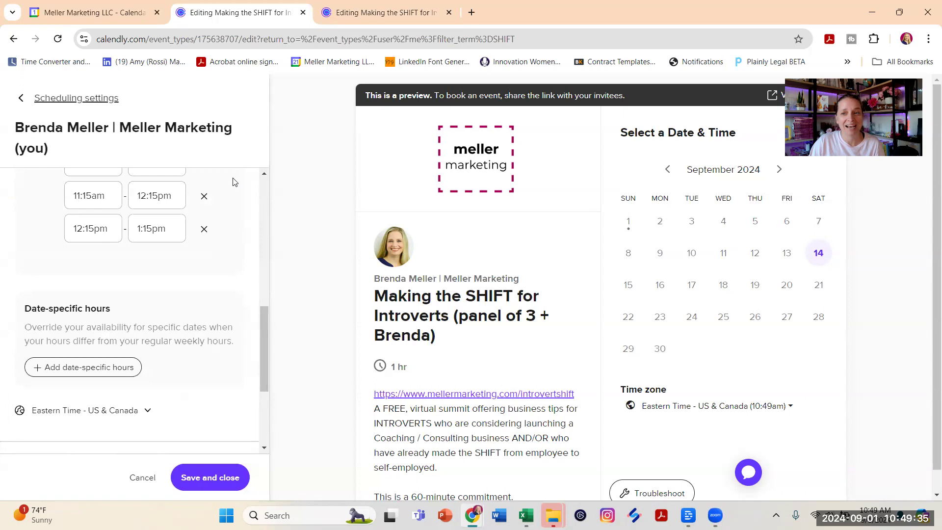
- Review the panel event's weekly and additional availability settings, and return to the event type summary
{"action": "scroll", "coordinate": [216, 328], "scroll_direction": "up", "scroll_amount": 3}
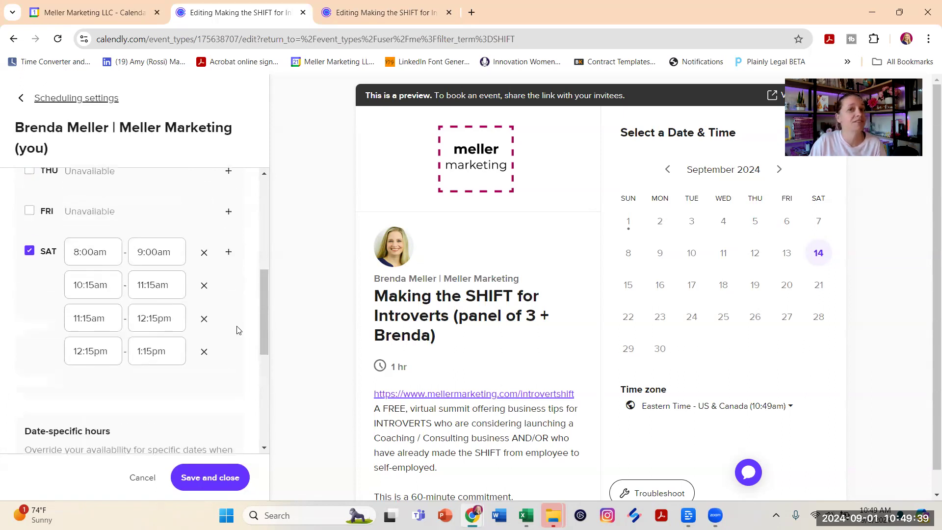
{"action": "scroll", "coordinate": [234, 334], "scroll_direction": "down", "scroll_amount": 5}
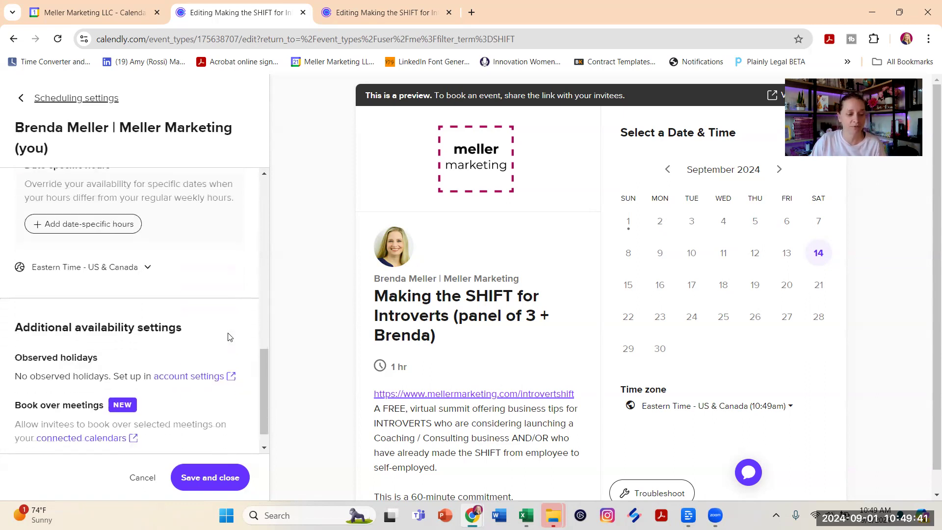
{"action": "scroll", "coordinate": [231, 320], "scroll_direction": "up", "scroll_amount": 10}
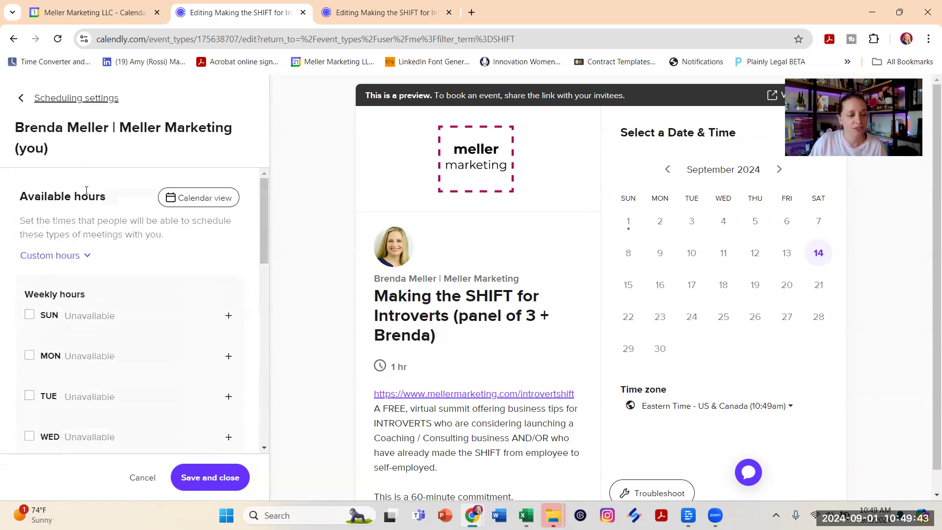
{"action": "left_click", "coordinate": [21, 97]}
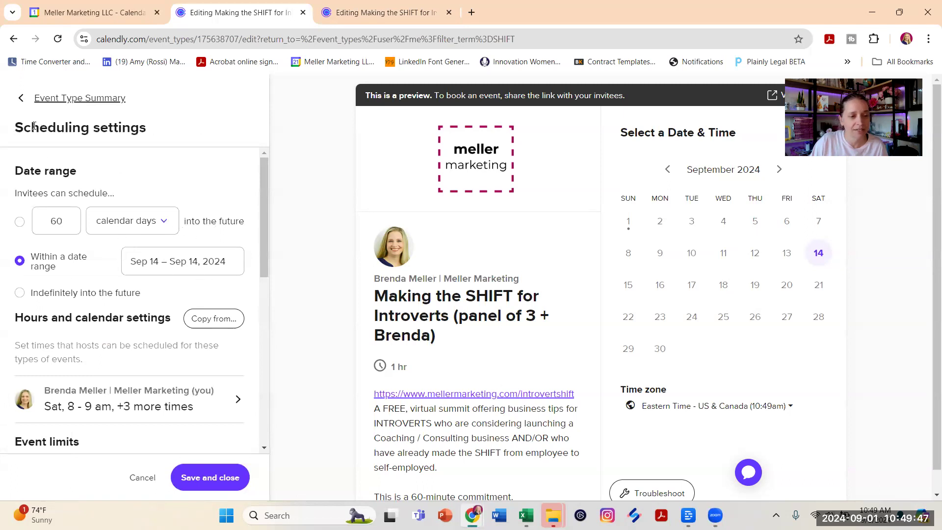
{"action": "left_click", "coordinate": [31, 96]}
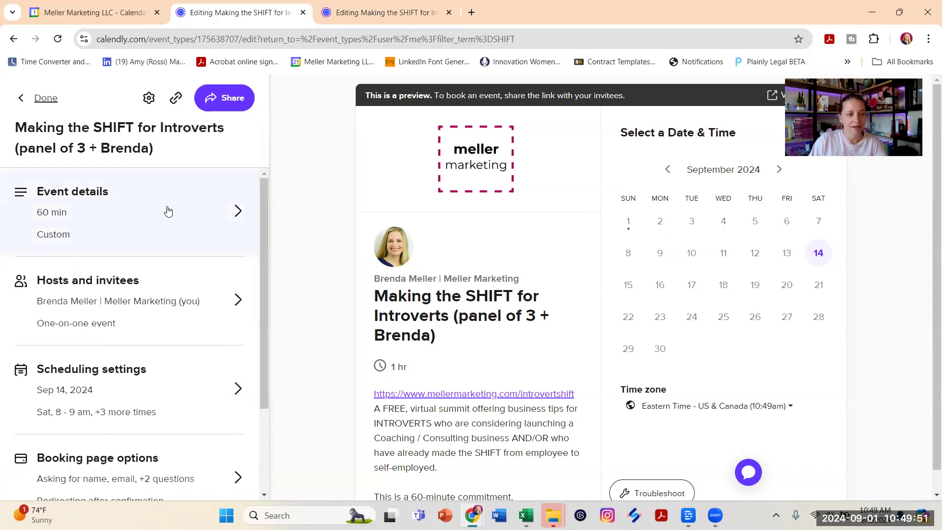
{"action": "scroll", "coordinate": [168, 215], "scroll_direction": "down", "scroll_amount": 3}
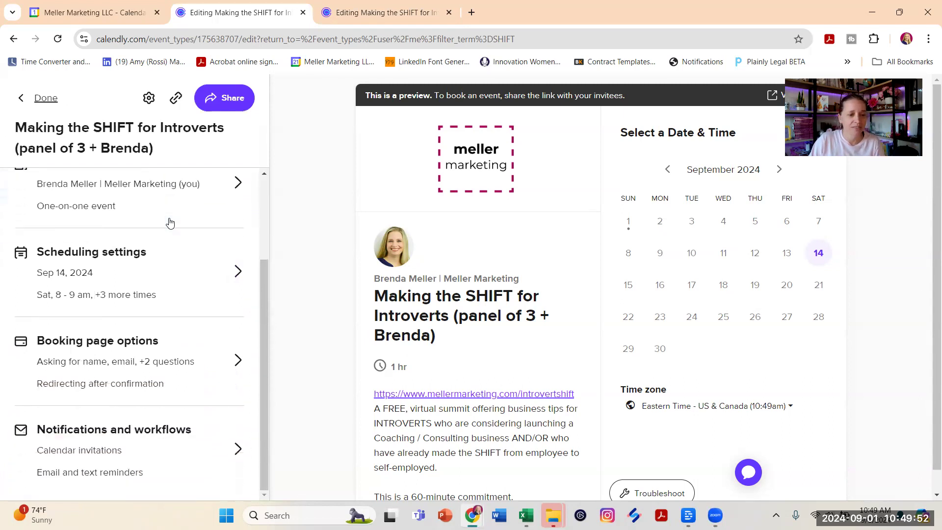
- Open the host's availability within the panel event's scheduling settings and go to the Book over meetings section
{"action": "left_click", "coordinate": [167, 270]}
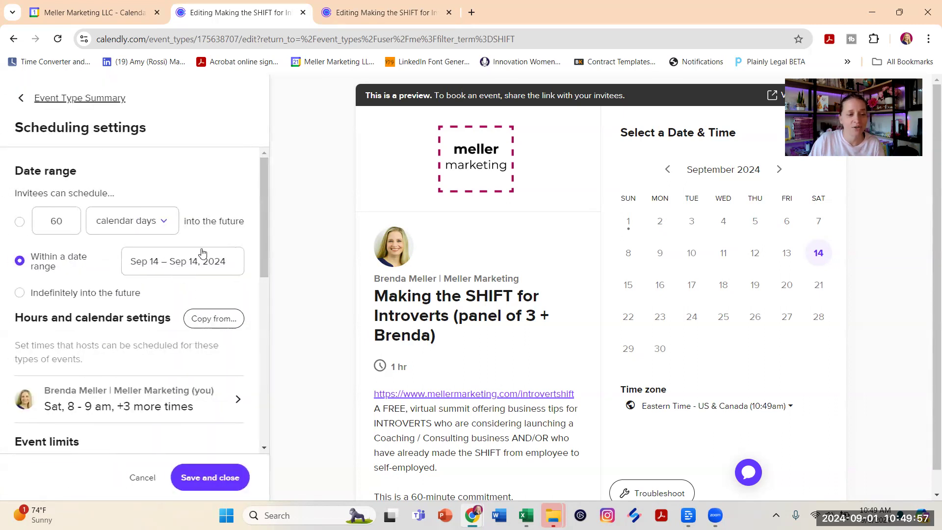
{"action": "scroll", "coordinate": [202, 252], "scroll_direction": "down", "scroll_amount": 4}
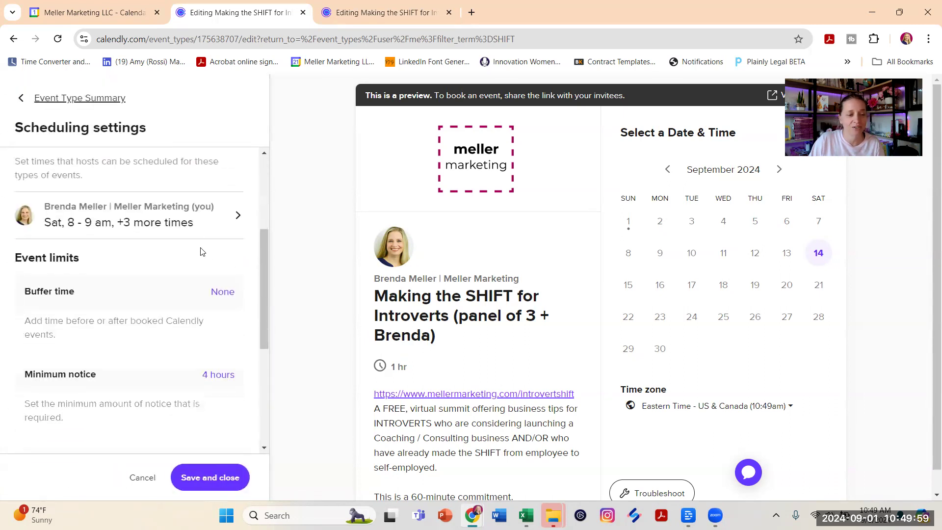
{"action": "scroll", "coordinate": [119, 237], "scroll_direction": "up", "scroll_amount": 1}
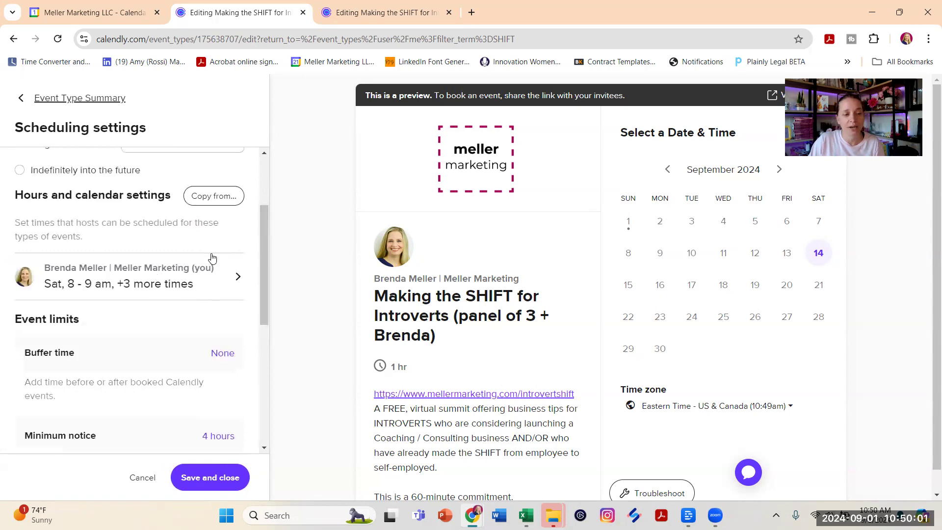
{"action": "left_click", "coordinate": [123, 272]}
{"action": "scroll", "coordinate": [130, 269], "scroll_direction": "down", "scroll_amount": 6}
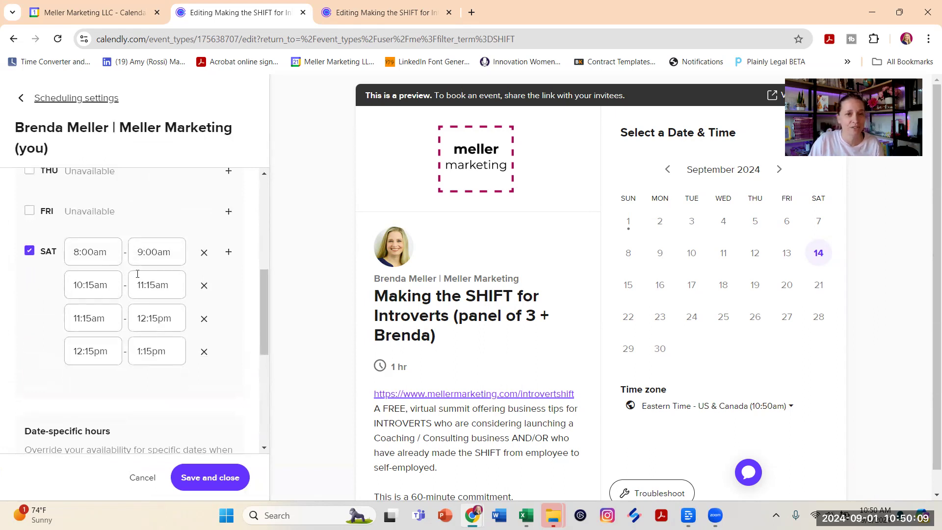
{"action": "scroll", "coordinate": [173, 258], "scroll_direction": "down", "scroll_amount": 1}
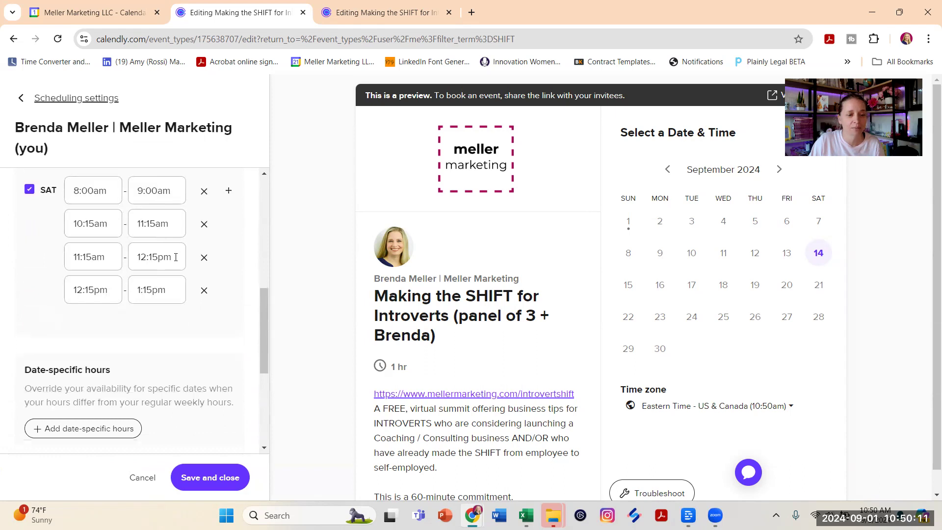
{"action": "scroll", "coordinate": [177, 257], "scroll_direction": "down", "scroll_amount": 3}
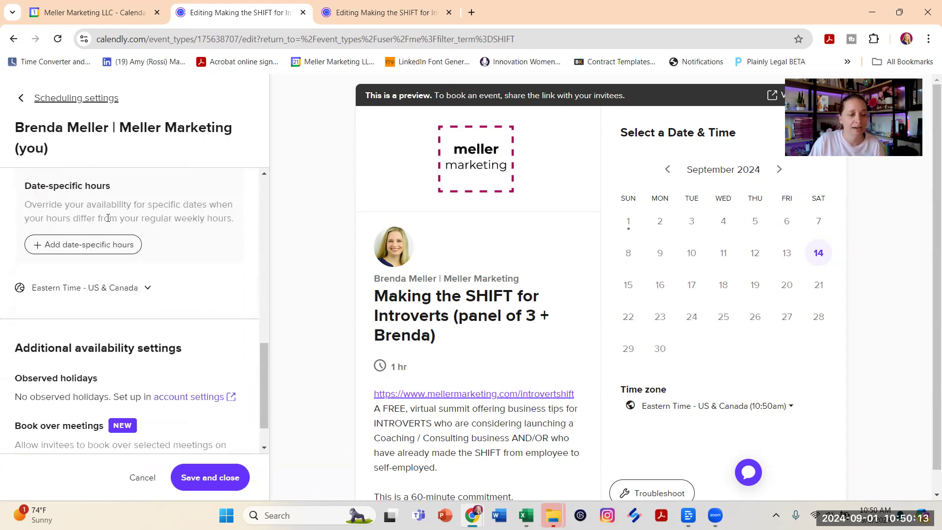
{"action": "scroll", "coordinate": [86, 191], "scroll_direction": "down", "scroll_amount": 1}
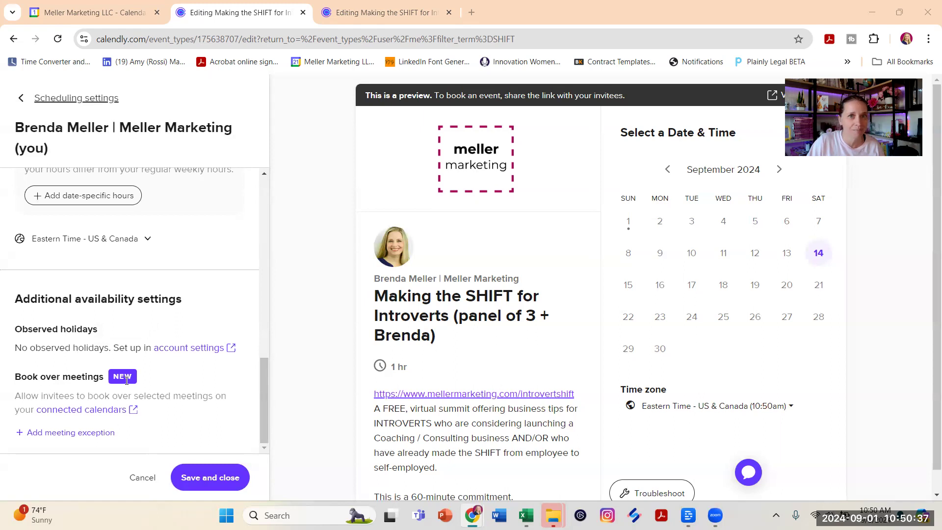
- View the connected calendars linked from Book over meetings and return to the panel event's availability settings
{"action": "left_click", "coordinate": [96, 415]}
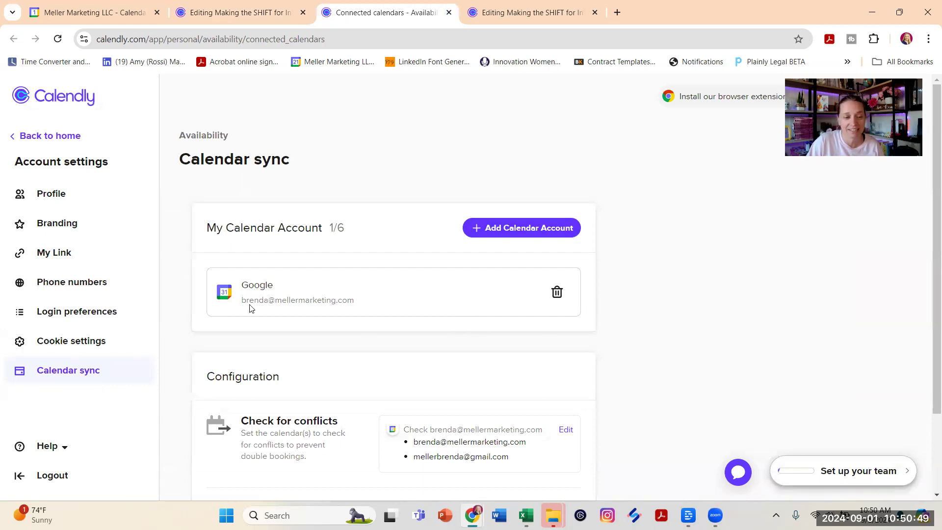
{"action": "left_click", "coordinate": [271, 12]}
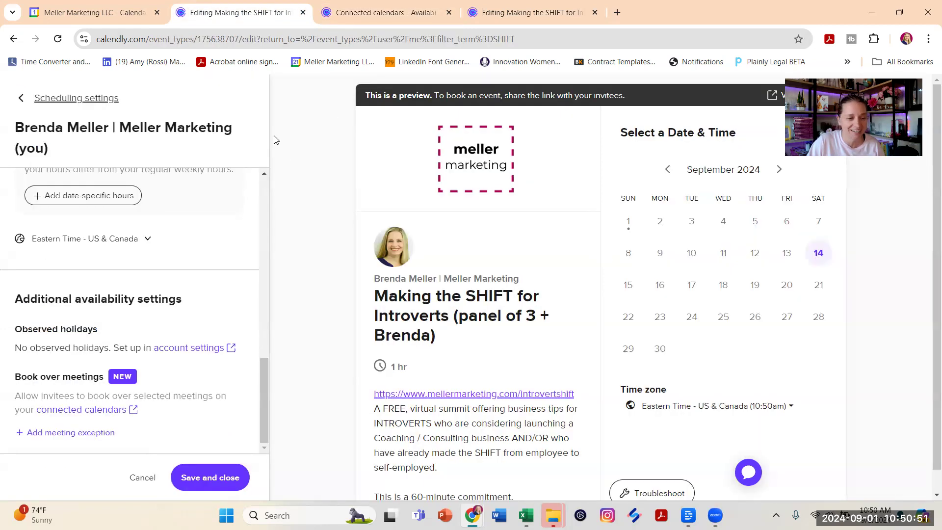
- Start a meeting exception for meeting names that include "SHIFT"
{"action": "left_click", "coordinate": [91, 438]}
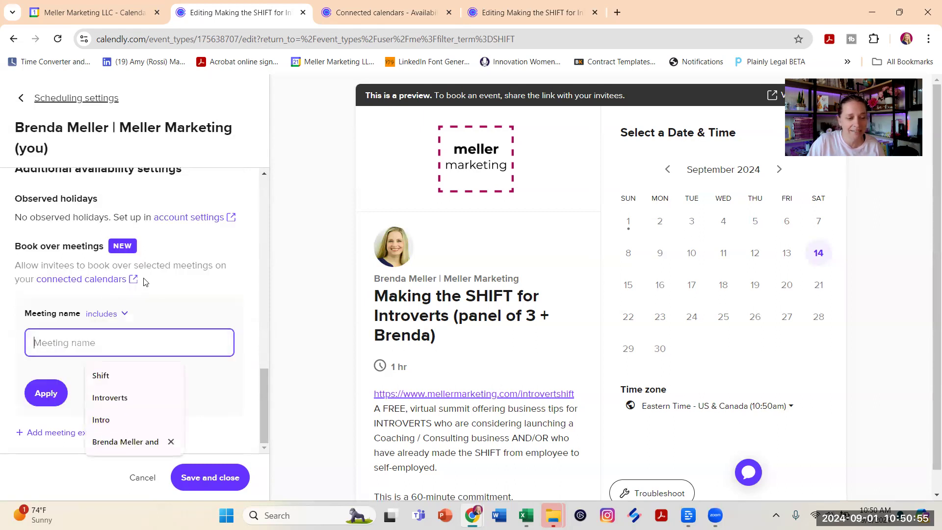
{"action": "left_click", "coordinate": [115, 317]}
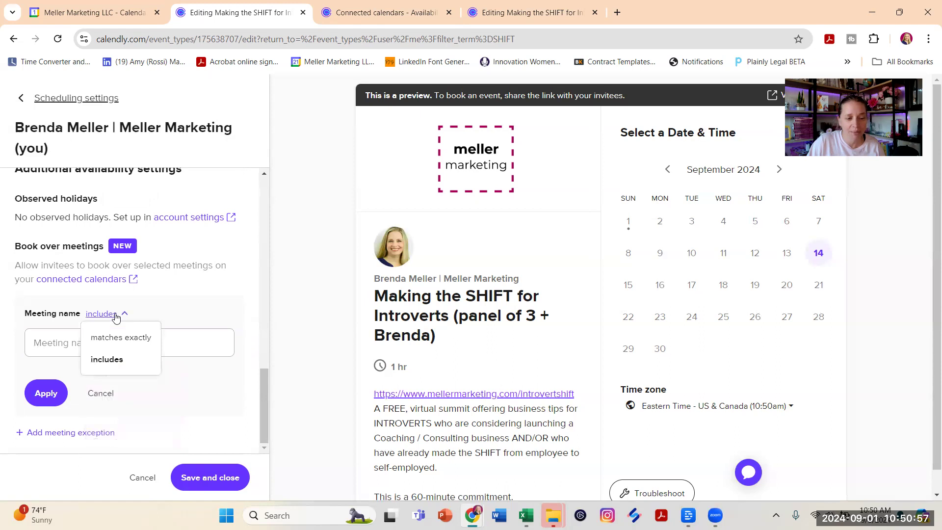
{"action": "left_click", "coordinate": [61, 343]}
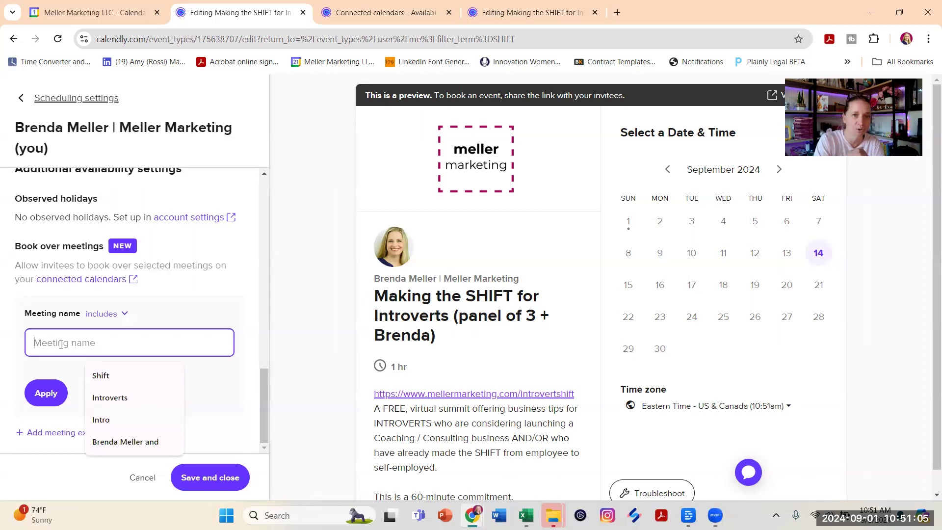
{"action": "type", "text": "SHIFT"}
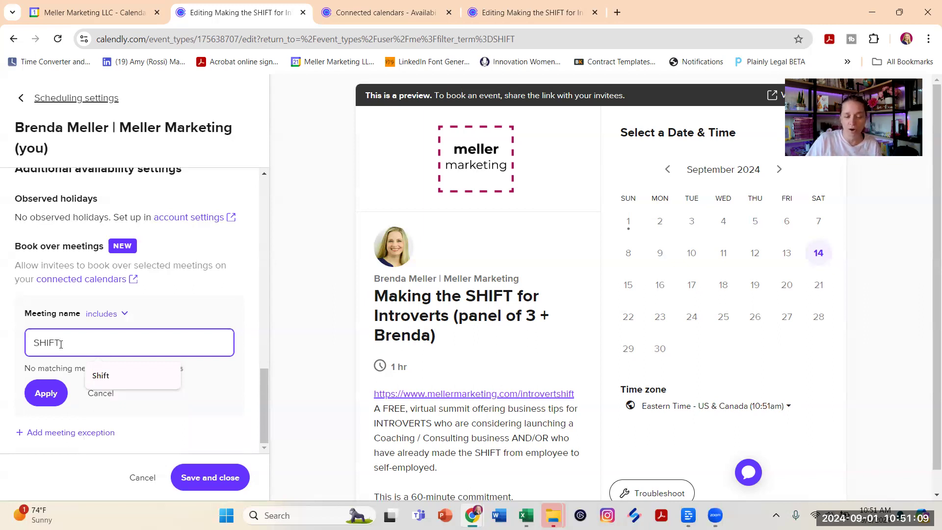
{"action": "left_click", "coordinate": [189, 315]}
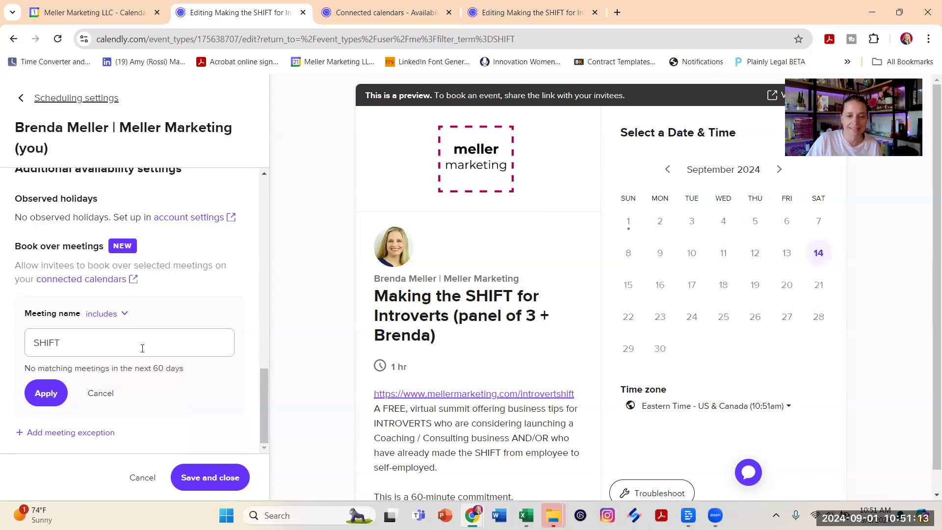
- Check the solo talk event's title and re-enter the meeting exception's name as lowercase "shift"
{"action": "left_click", "coordinate": [526, 19]}
{"action": "left_click_drag", "start_coordinate": [388, 296], "coordinate": [532, 283]}
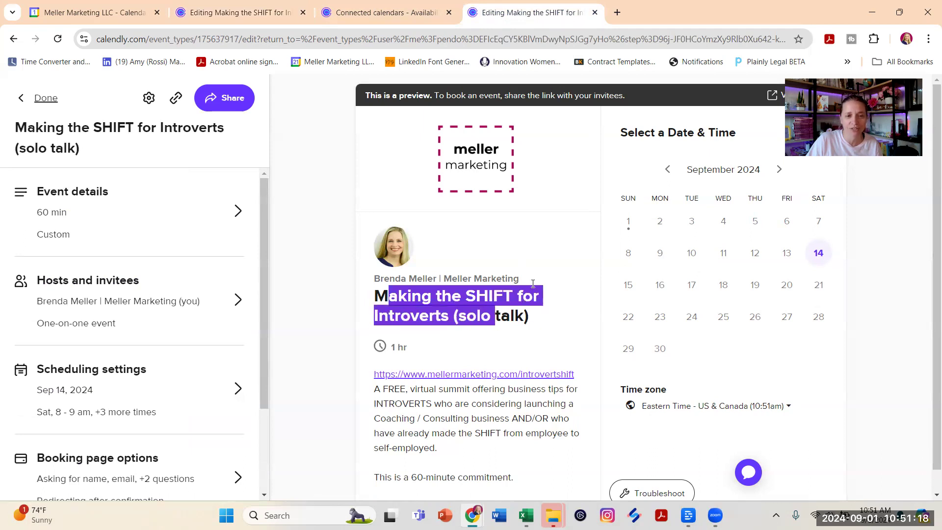
{"action": "left_click", "coordinate": [241, 11]}
{"action": "left_click_drag", "start_coordinate": [57, 343], "coordinate": [1, 339]}
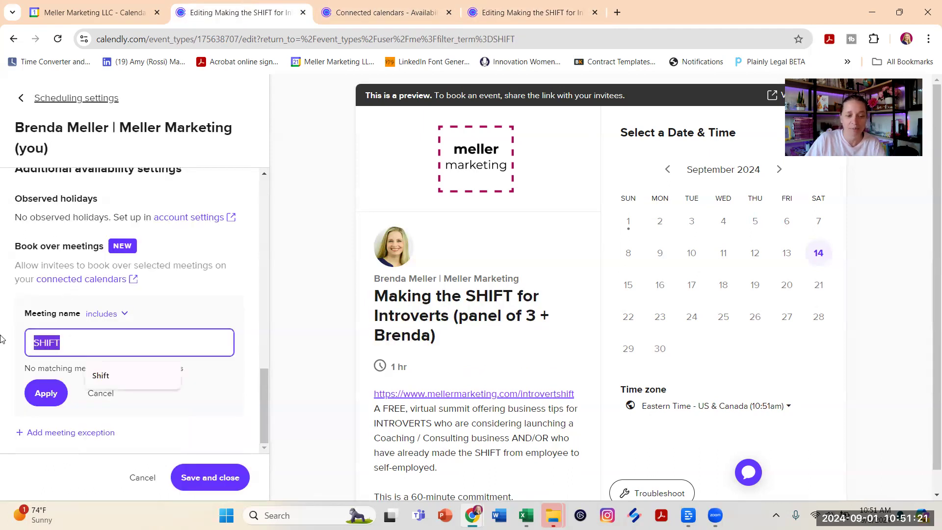
{"action": "type", "text": "shift"}
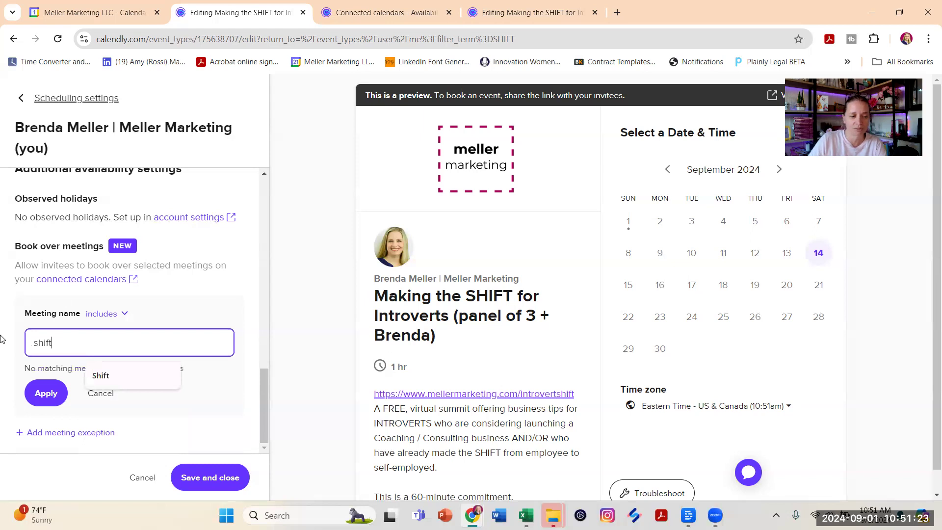
{"action": "left_click", "coordinate": [226, 322]}
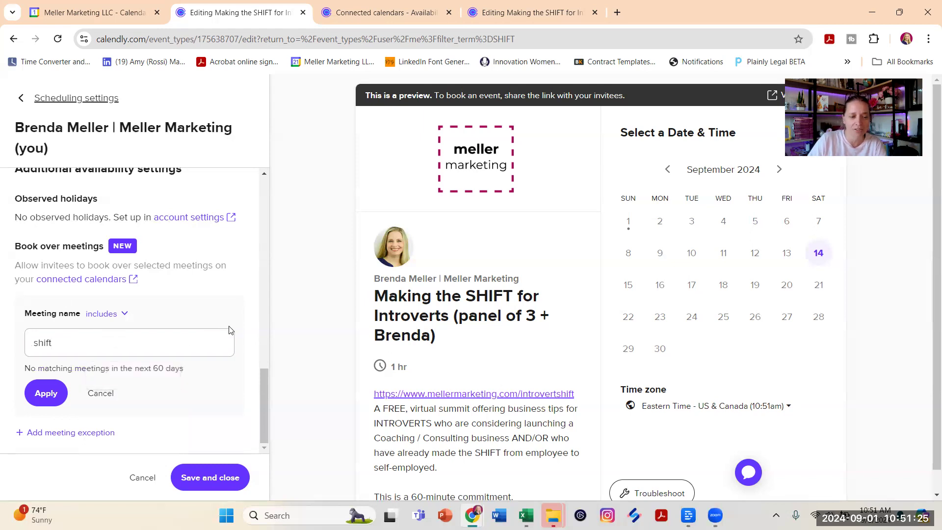
- Set the meeting exception's name to "LIVE" and list the matching meetings
{"action": "double_click", "coordinate": [69, 344]}
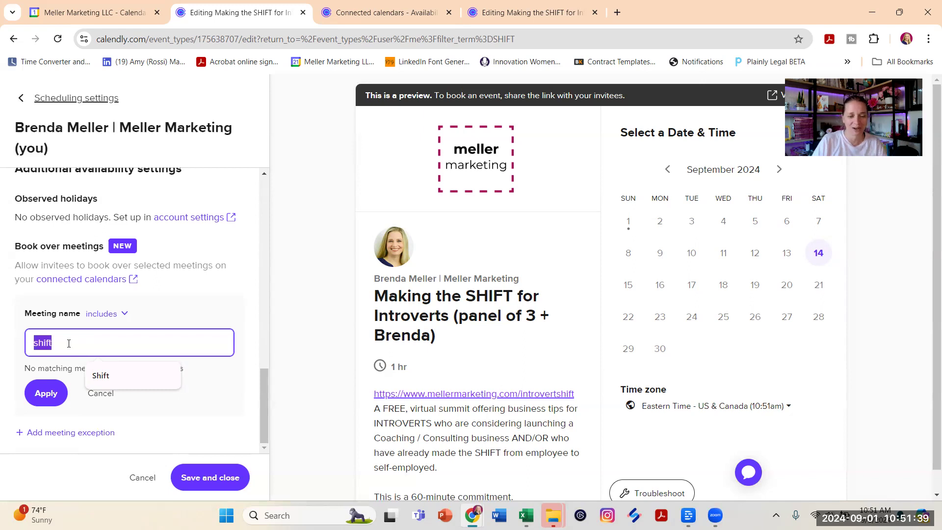
{"action": "type", "text": "LIVE"}
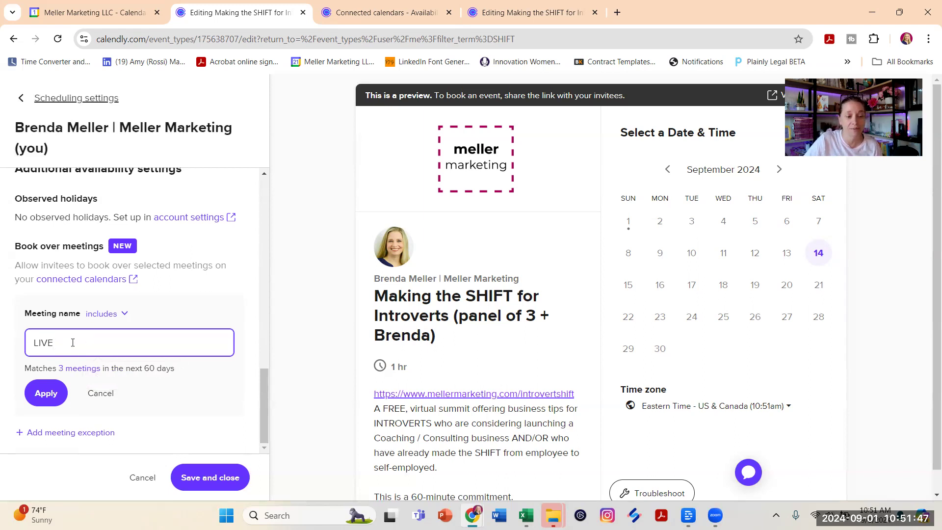
{"action": "left_click", "coordinate": [79, 374]}
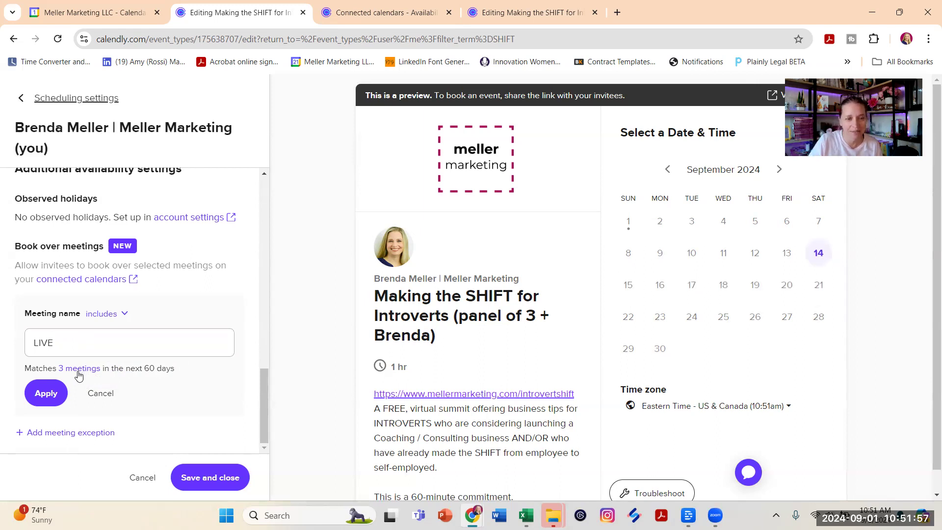
{"action": "left_click", "coordinate": [77, 372]}
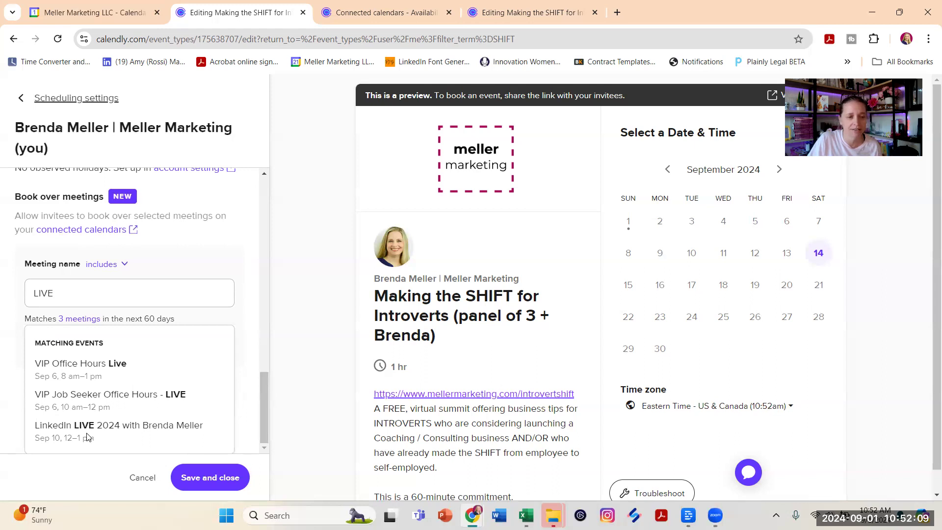
- Switch to Google Calendar and view the details of the "VIP Job Seeker Office Hours - LIVE" meeting on September 6
{"action": "left_click", "coordinate": [93, 12]}
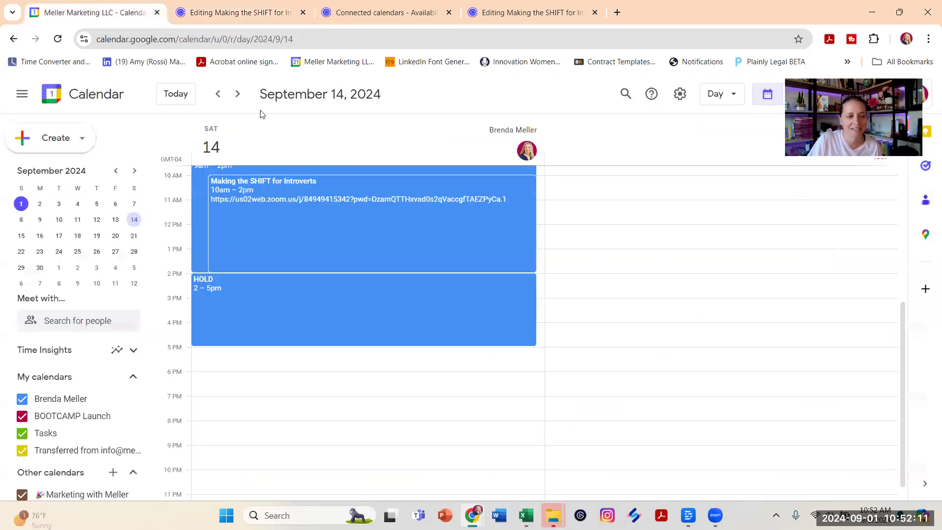
{"action": "left_click", "coordinate": [119, 204]}
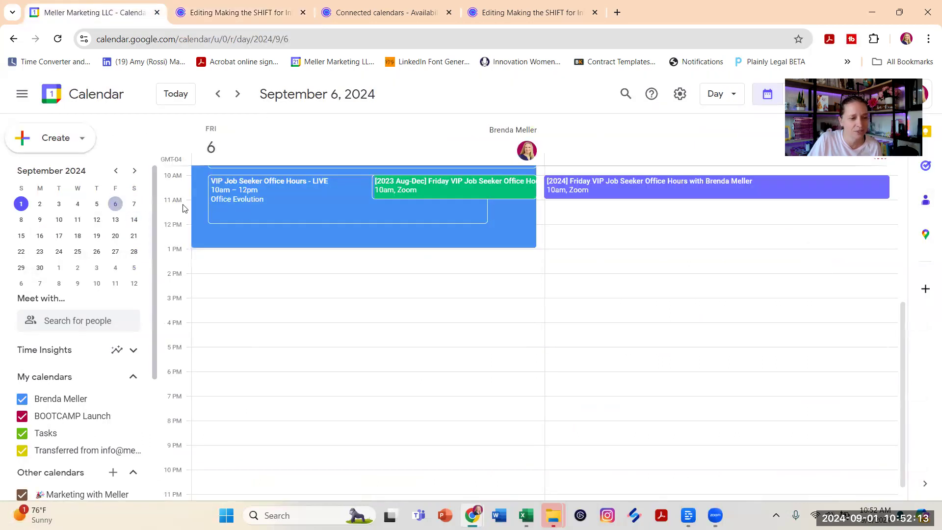
{"action": "scroll", "coordinate": [333, 267], "scroll_direction": "up", "scroll_amount": 3}
{"action": "left_click", "coordinate": [328, 275]}
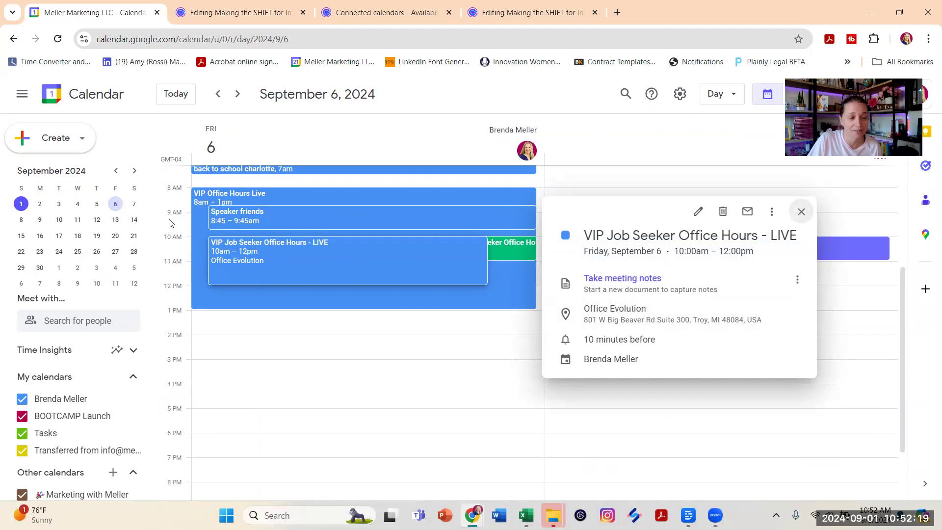
- Open the 8 am booking on September 14 and compare the event name in its description with its title
{"action": "left_click", "coordinate": [135, 221]}
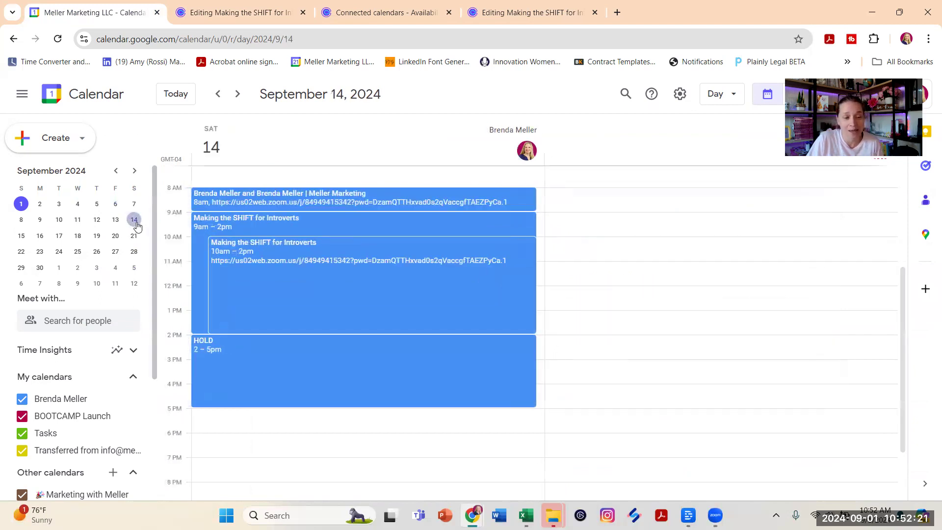
{"action": "left_click", "coordinate": [260, 195]}
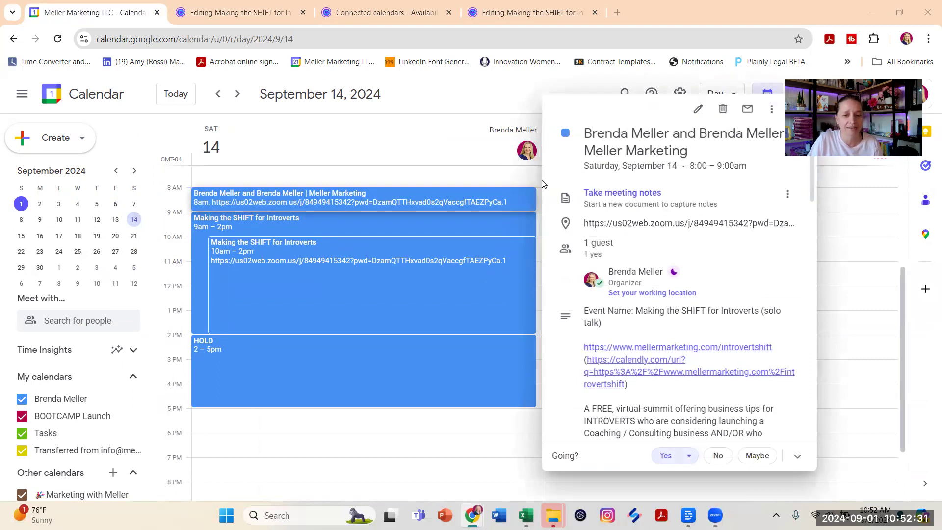
{"action": "left_click_drag", "start_coordinate": [586, 311], "coordinate": [590, 311]}
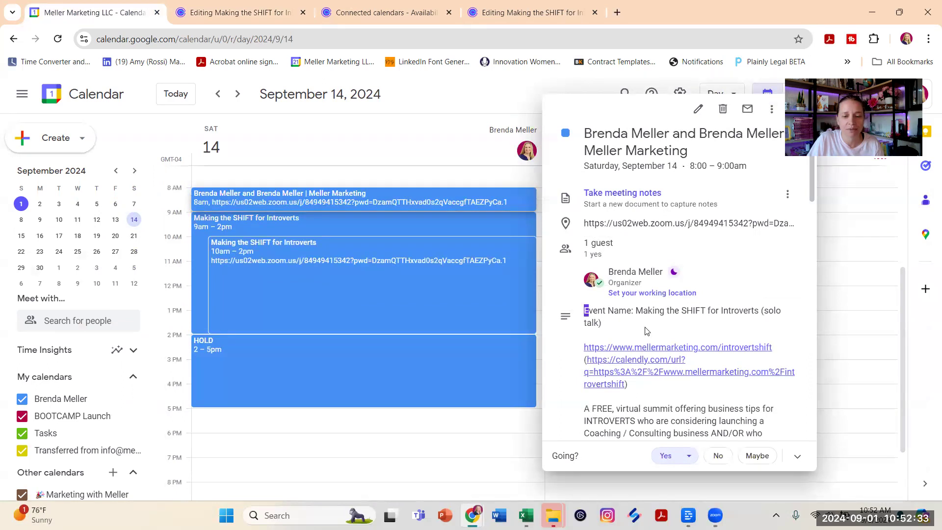
{"action": "triple_click", "coordinate": [640, 321]}
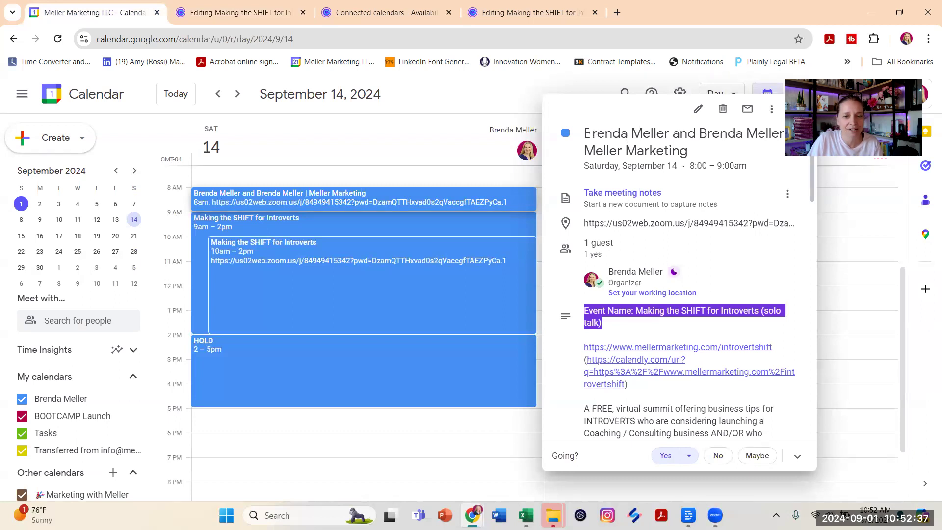
{"action": "left_click", "coordinate": [588, 132]}
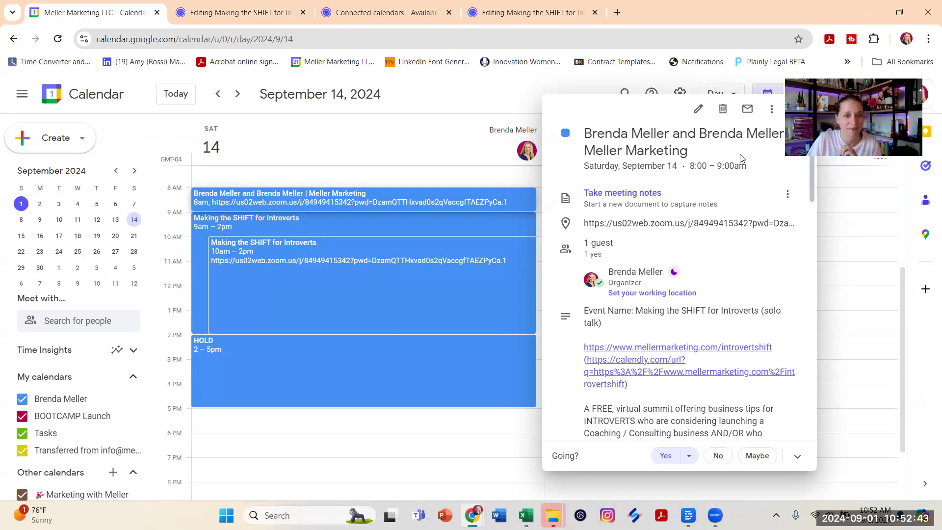
- Copy the part of the 8 am booking's title from "and" through "Meller Marketing", leaving out the invitee's name
{"action": "left_click_drag", "start_coordinate": [673, 131], "coordinate": [687, 147]}
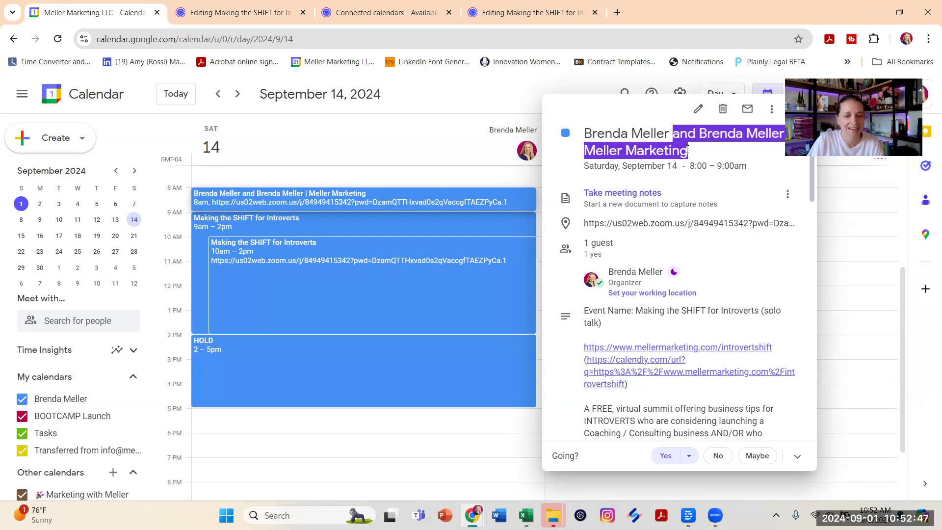
{"action": "left_click", "coordinate": [603, 139]}
{"action": "left_click_drag", "start_coordinate": [584, 134], "coordinate": [671, 133]}
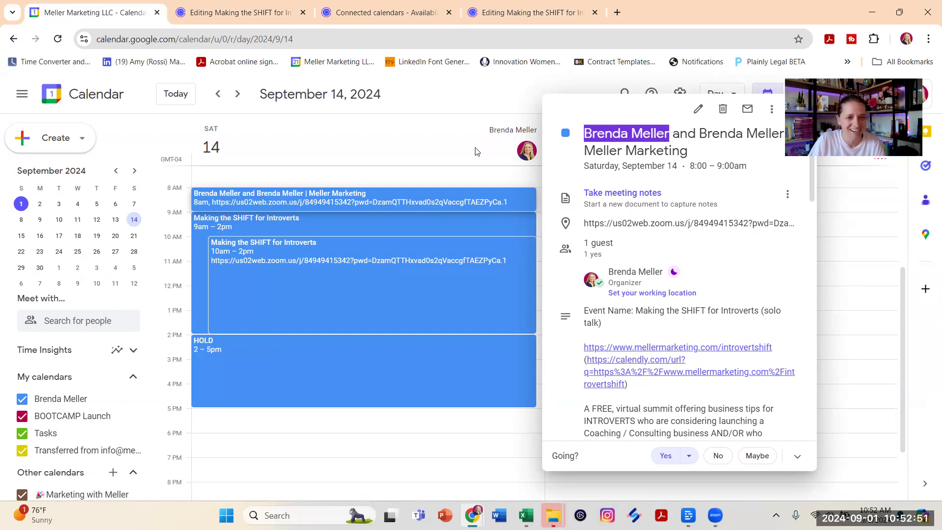
- In Calendly, replace the exception's meeting name with the copied host-name text ending in "Meller Marketing" and apply the exception
{"action": "left_click", "coordinate": [201, 4]}
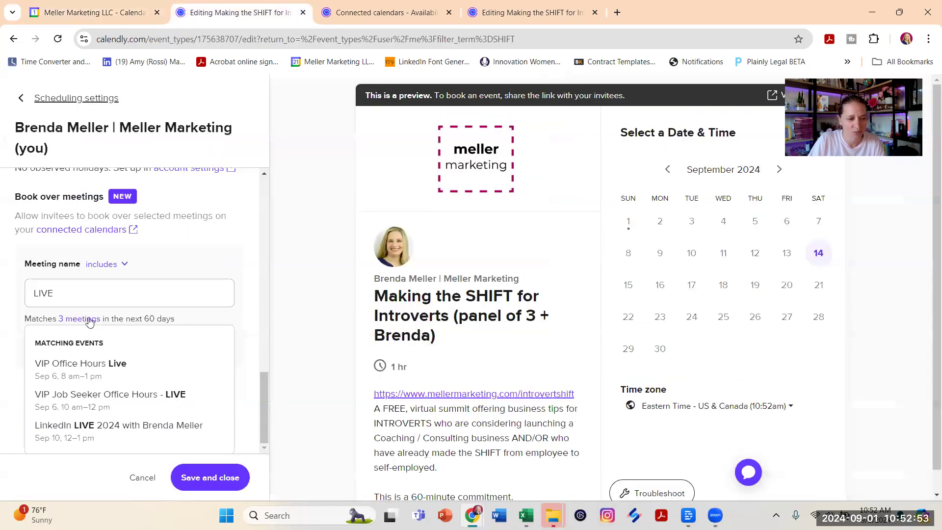
{"action": "left_click", "coordinate": [136, 293]}
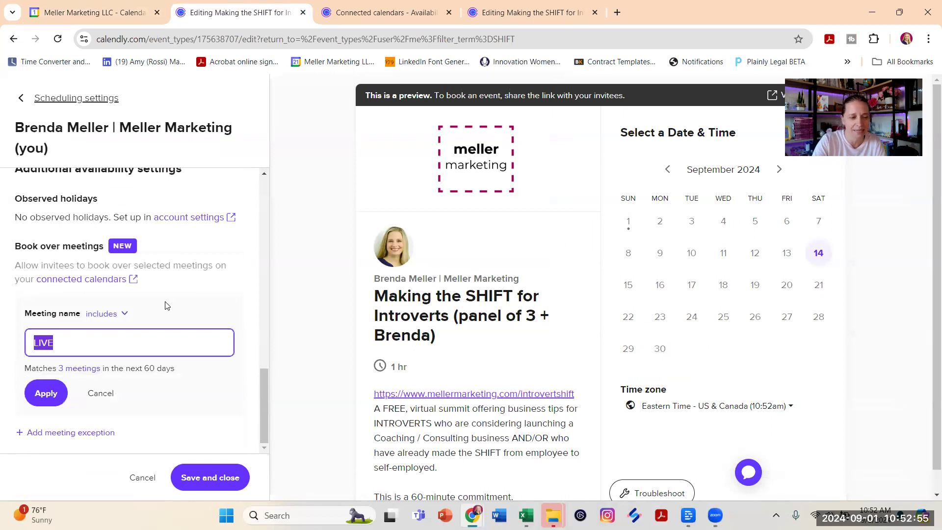
{"action": "key", "text": "BackSpace"}
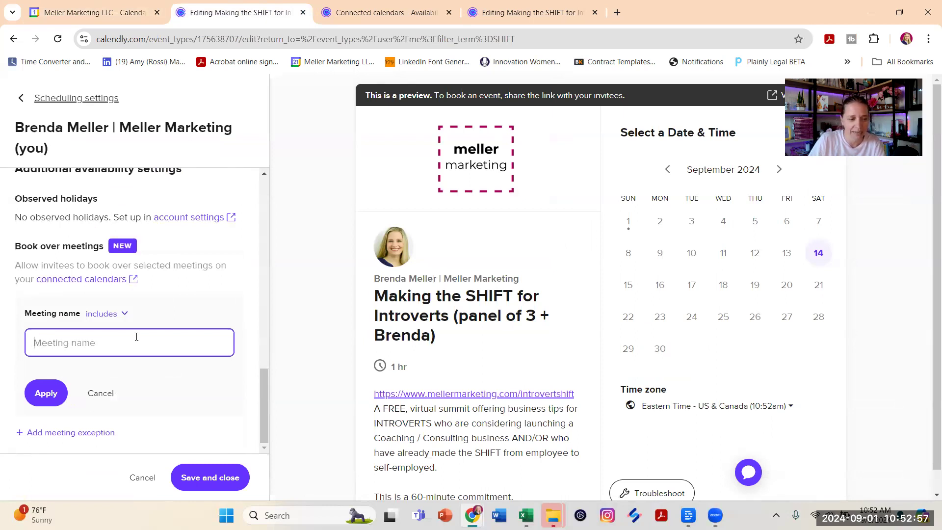
{"action": "type", "text": "and Brenda Meller | Meller Marketing"}
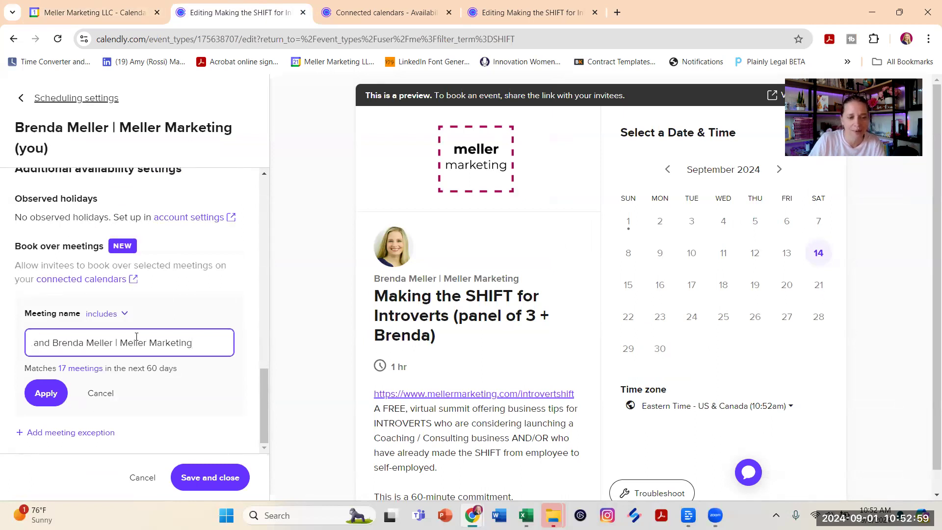
{"action": "left_click", "coordinate": [82, 371]}
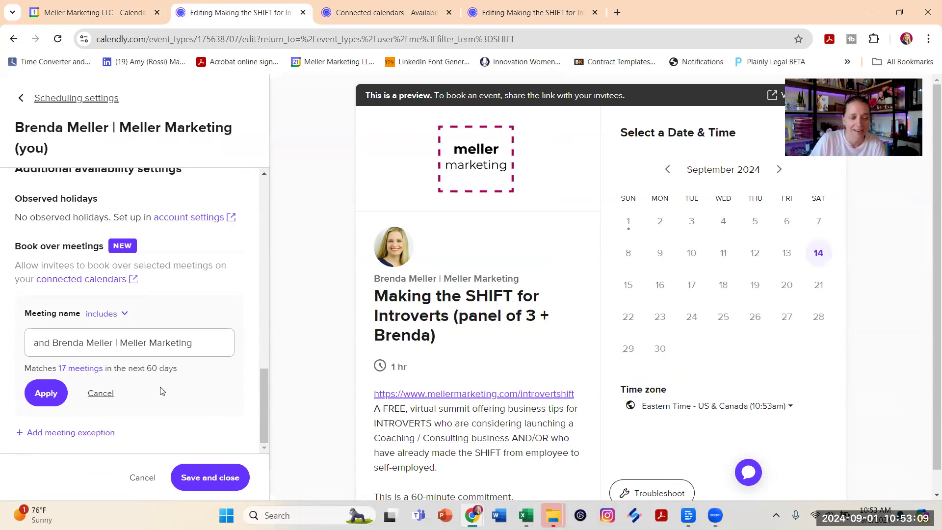
{"action": "left_click", "coordinate": [48, 401]}
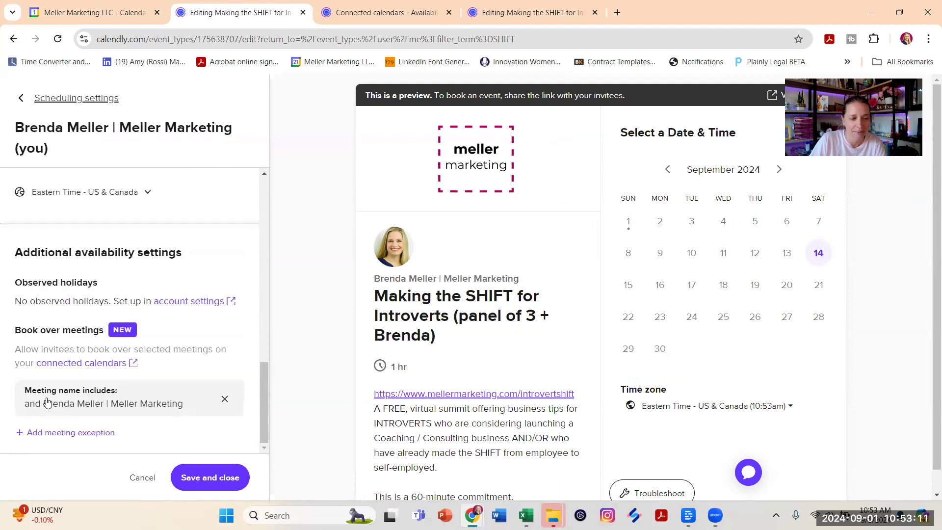
- Reopen the applied meeting exception and look through its matching meetings for the September 14 booking
{"action": "left_click", "coordinate": [171, 395]}
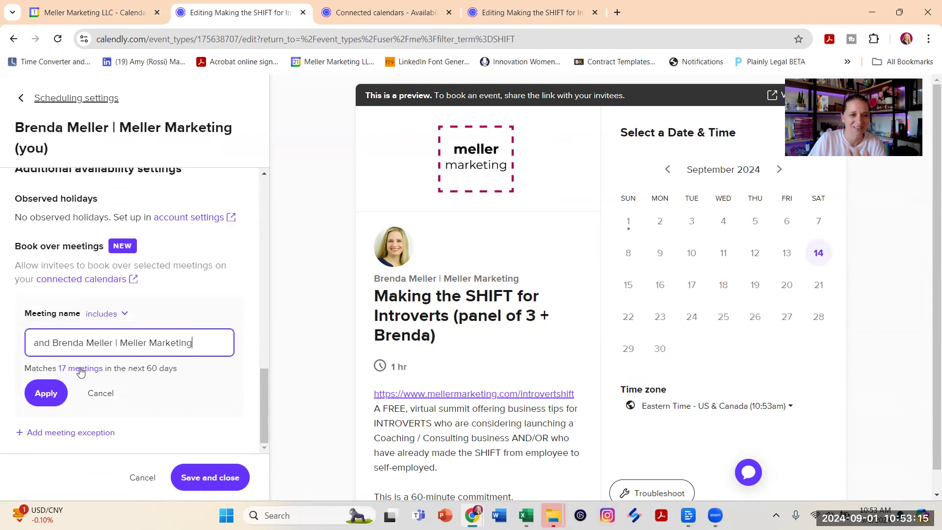
{"action": "left_click", "coordinate": [80, 369]}
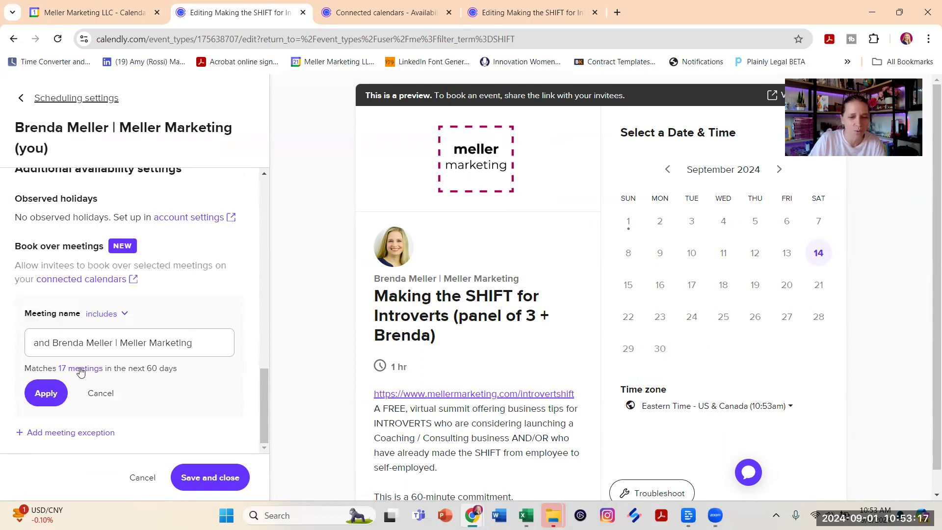
{"action": "left_click", "coordinate": [81, 370]}
{"action": "scroll", "coordinate": [201, 353], "scroll_direction": "down", "scroll_amount": 3}
{"action": "scroll", "coordinate": [200, 353], "scroll_direction": "down", "scroll_amount": 3}
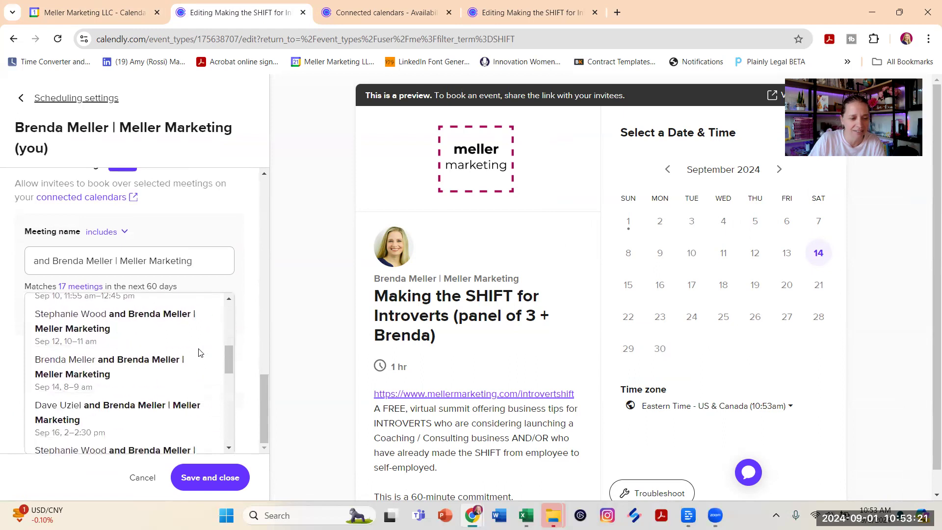
{"action": "scroll", "coordinate": [202, 385], "scroll_direction": "up", "scroll_amount": 1}
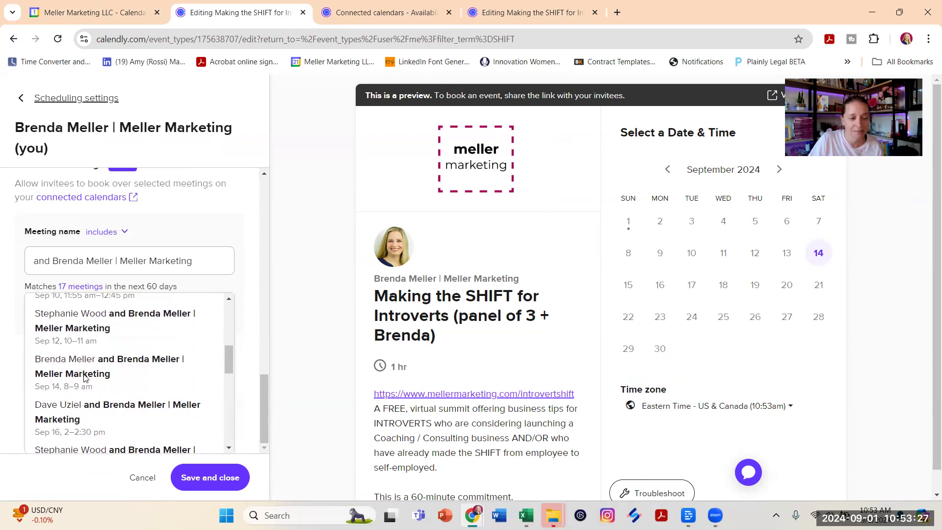
{"action": "scroll", "coordinate": [145, 375], "scroll_direction": "up", "scroll_amount": 5}
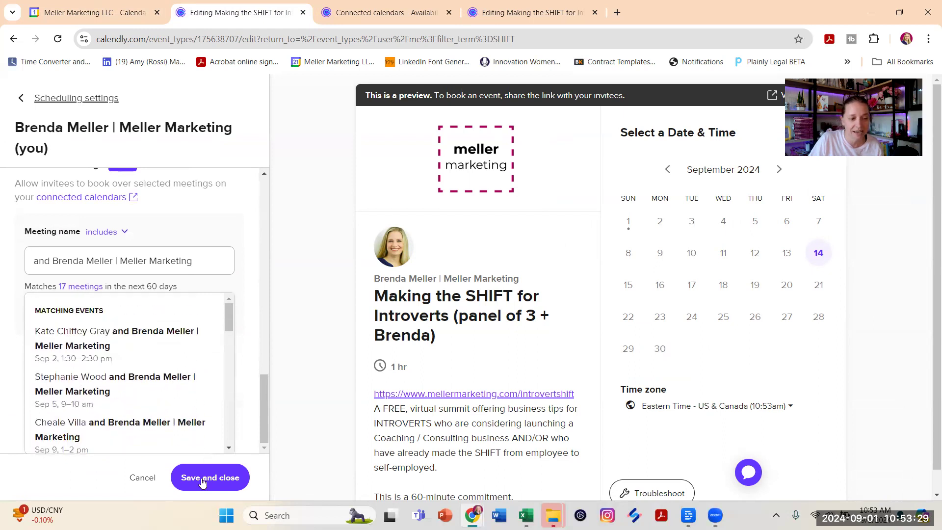
- Save the host's availability settings and reopen them to check the Book over meetings exception
{"action": "left_click", "coordinate": [205, 485]}
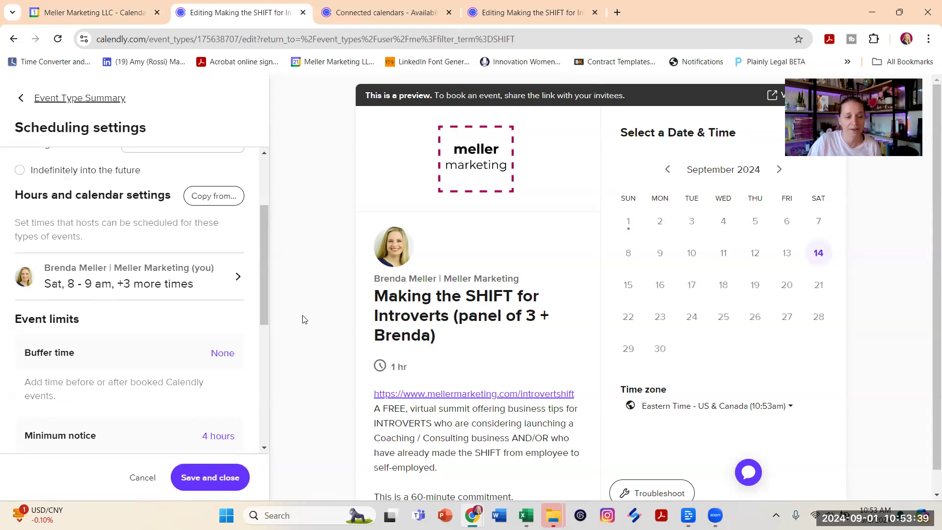
{"action": "scroll", "coordinate": [299, 314], "scroll_direction": "down", "scroll_amount": 1}
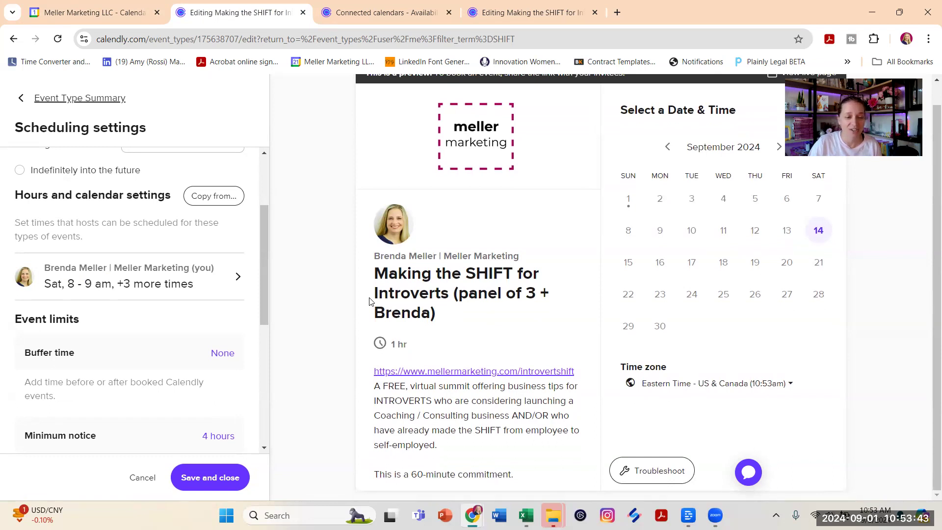
{"action": "left_click", "coordinate": [215, 283]}
{"action": "scroll", "coordinate": [208, 288], "scroll_direction": "down", "scroll_amount": 10}
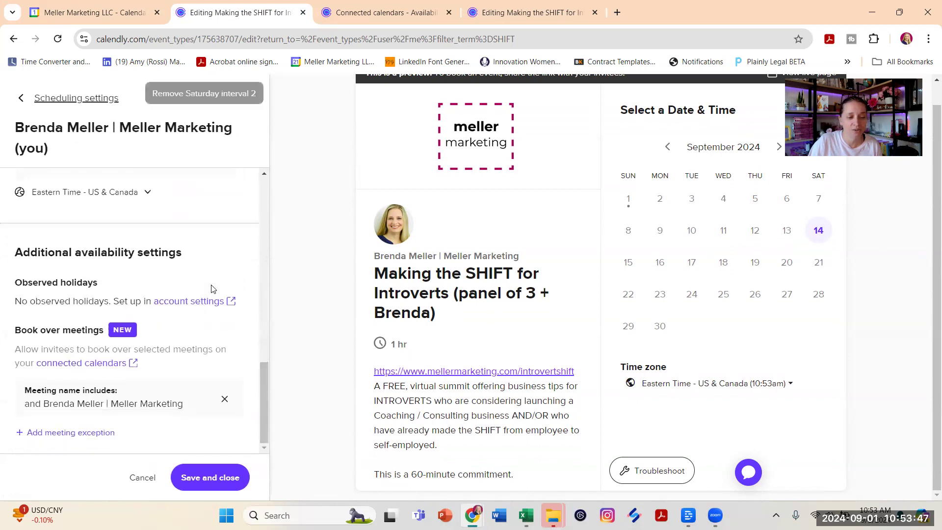